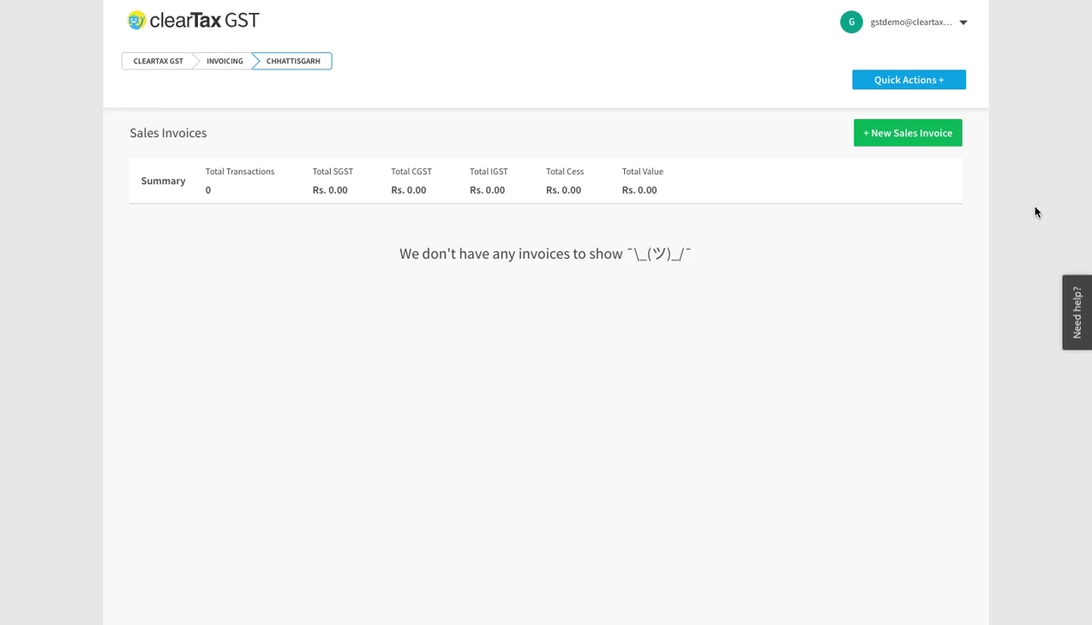
- Open the Quick Actions shortcuts for creating sales documents
{"action": "left_click", "coordinate": [911, 85]}
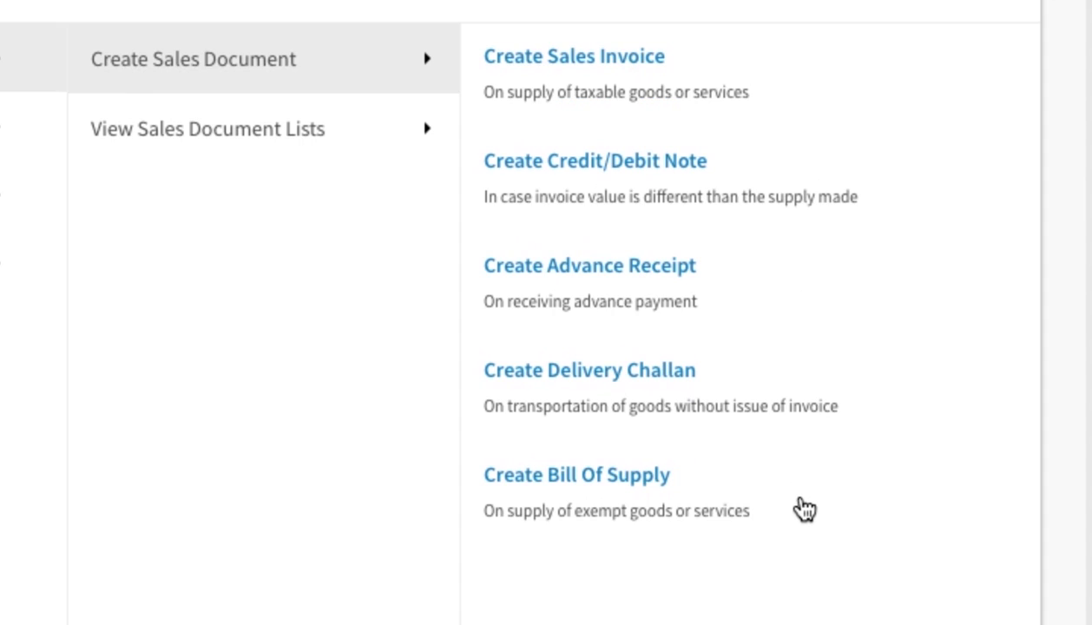
- Start a new sales invoice and change its Invoice ID from INV1 to INV12345
{"action": "left_click", "coordinate": [575, 57]}
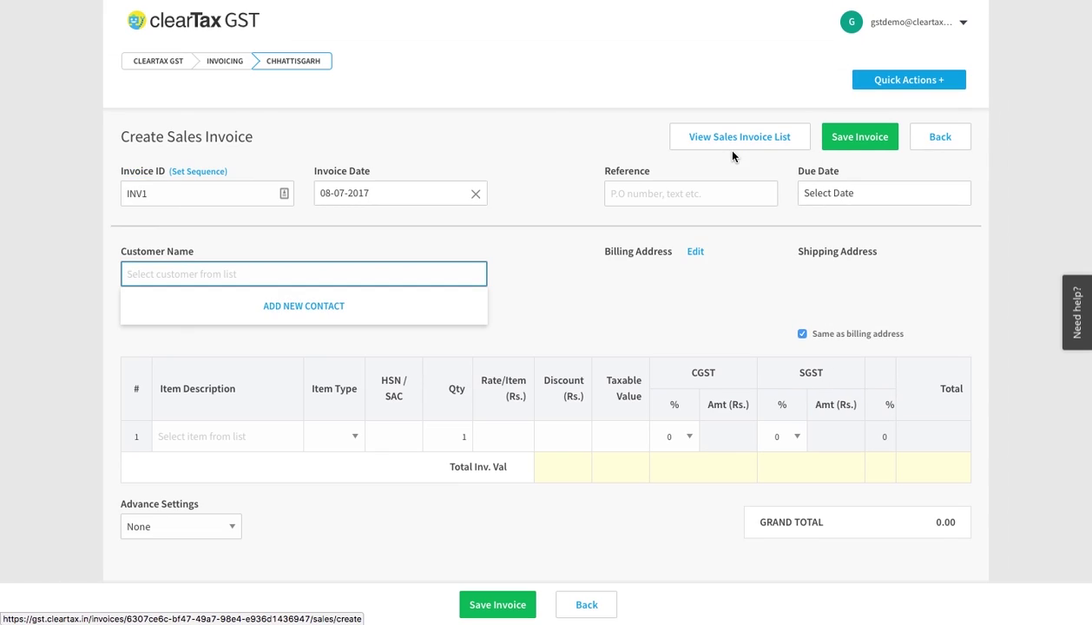
{"action": "scroll", "coordinate": [732, 156], "scroll_direction": "down", "scroll_amount": 1}
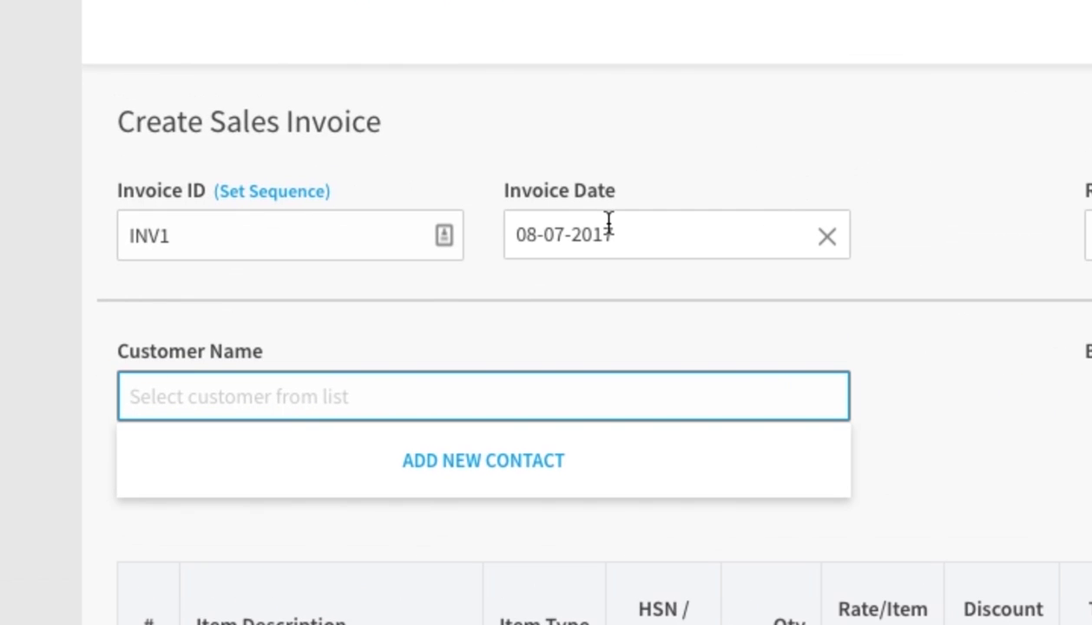
{"action": "left_click", "coordinate": [295, 237]}
{"action": "type", "text": "2345"}
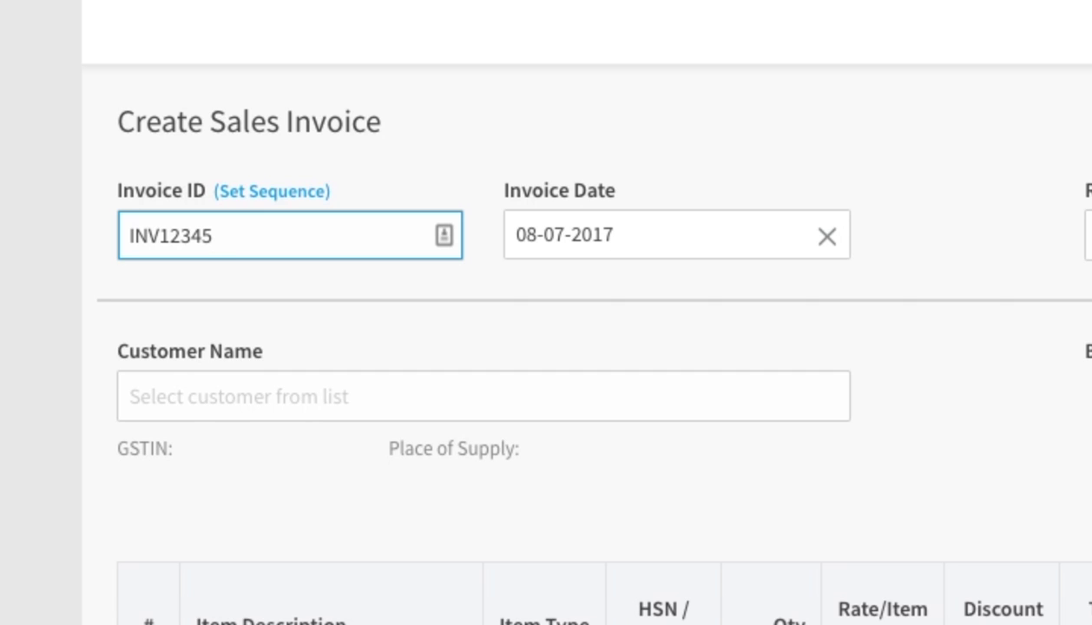
- Review the Sales invoices numbering sequence with prefix INV, then return to the invoice form
{"action": "left_click", "coordinate": [286, 201]}
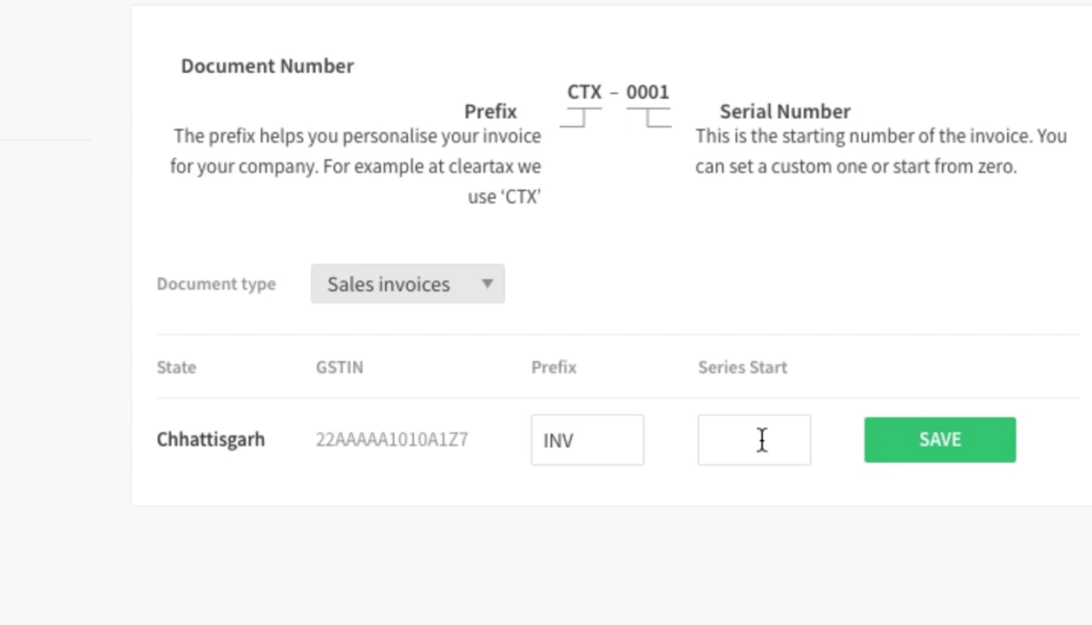
{"action": "left_click", "coordinate": [899, 460]}
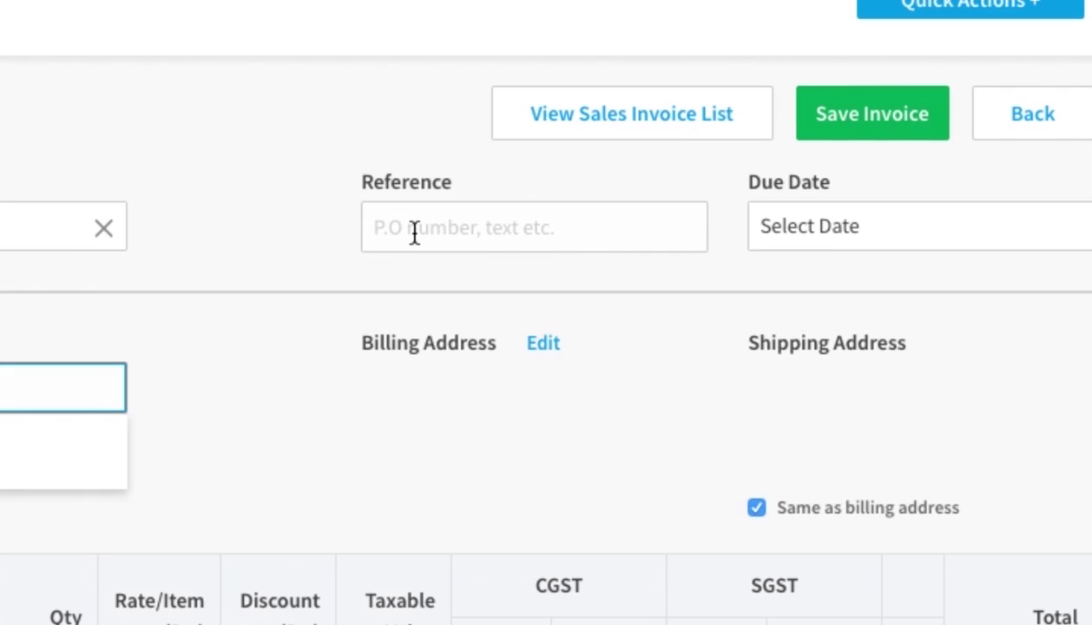
- Enter the order ID as the invoice Reference and set the Due Date to 07-07-2017
{"action": "left_click", "coordinate": [415, 232]}
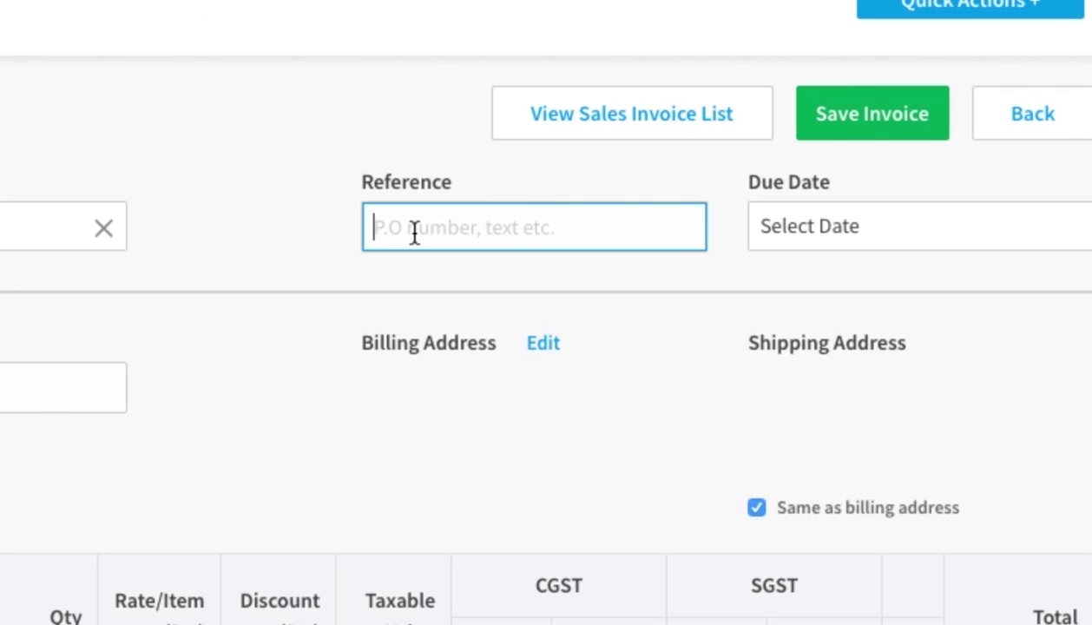
{"action": "type", "text": "Order"}
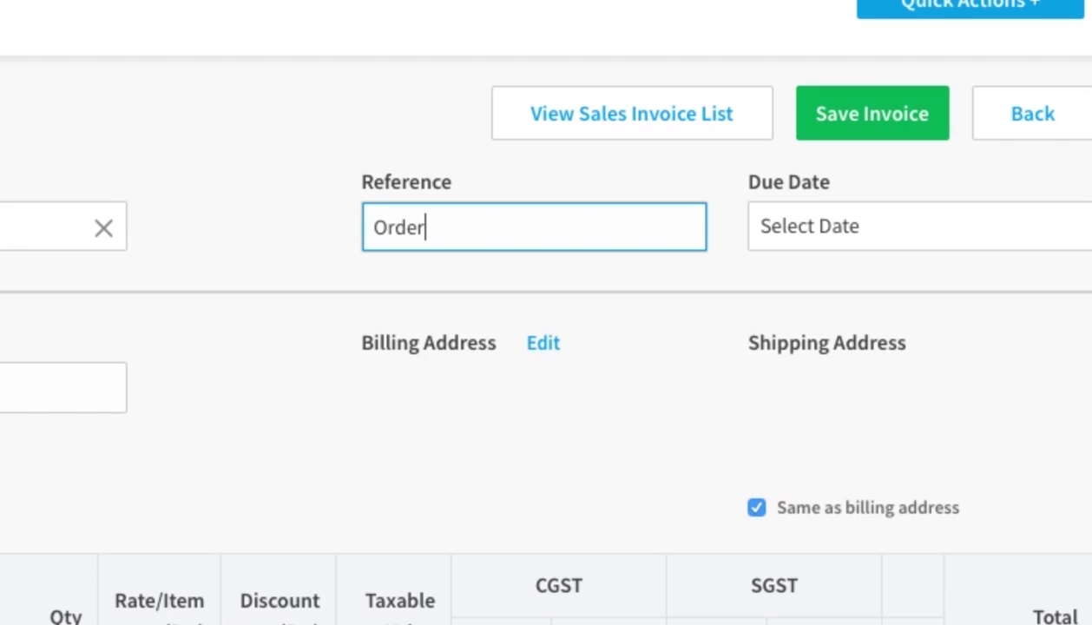
{"action": "type", "text": " ID - TX"}
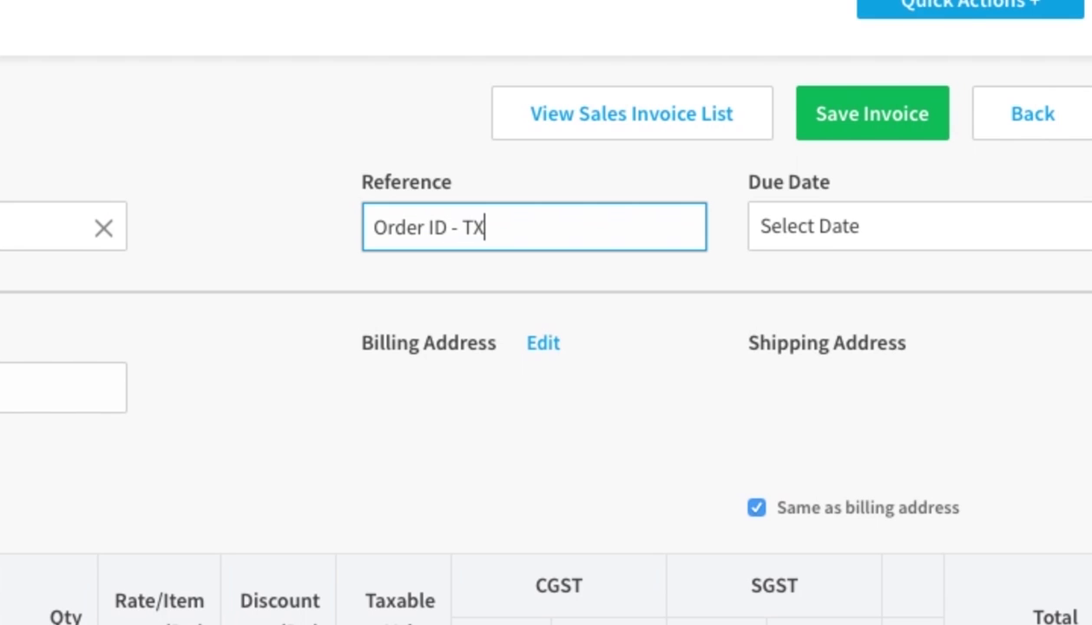
{"action": "type", "text": "N12345"}
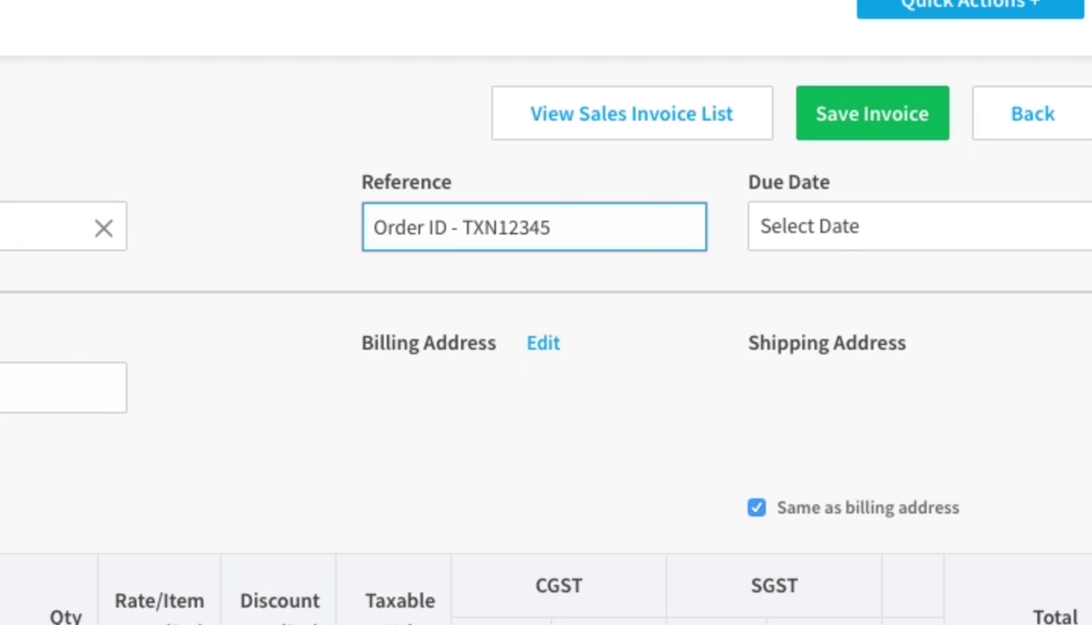
{"action": "left_click", "coordinate": [915, 234]}
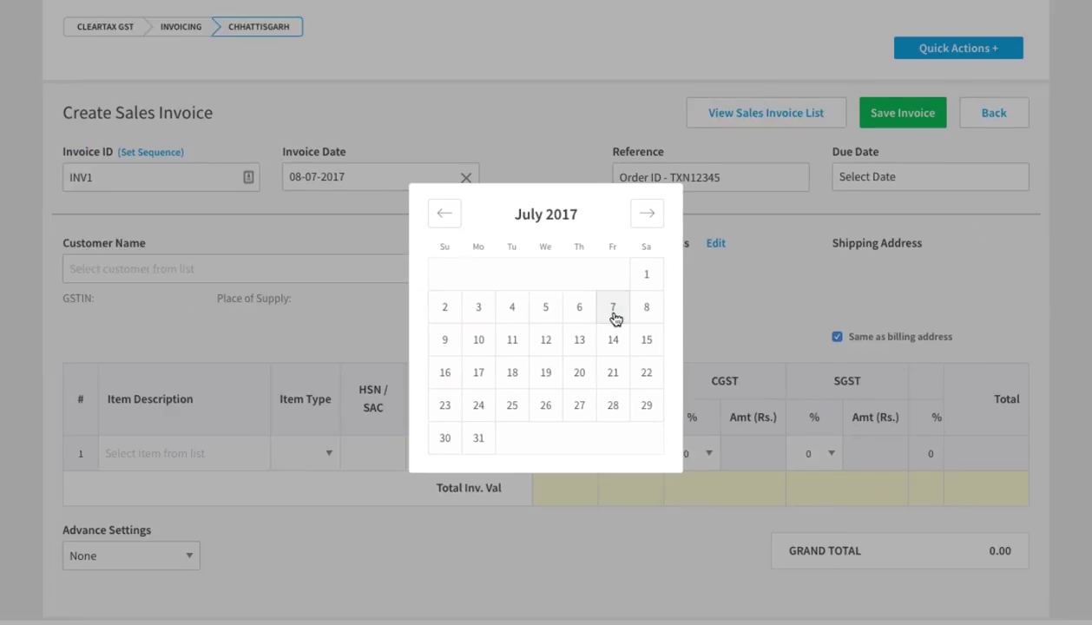
{"action": "left_click", "coordinate": [613, 315]}
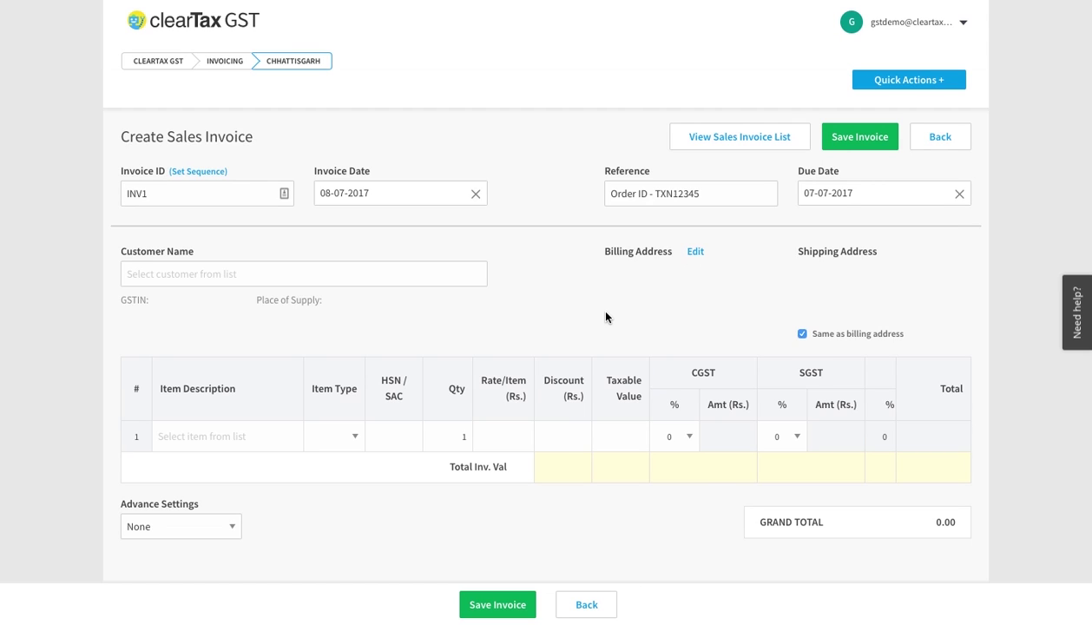
- Add the typed customer name as a new contact, filling in the business name and contact person
{"action": "left_click", "coordinate": [142, 276]}
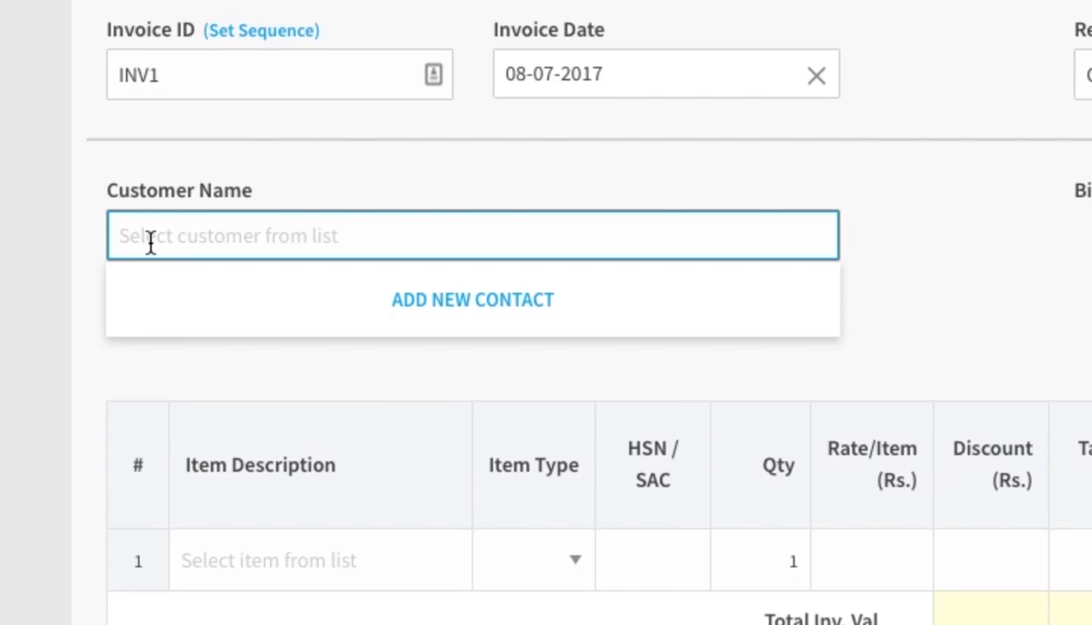
{"action": "type", "text": "p"}
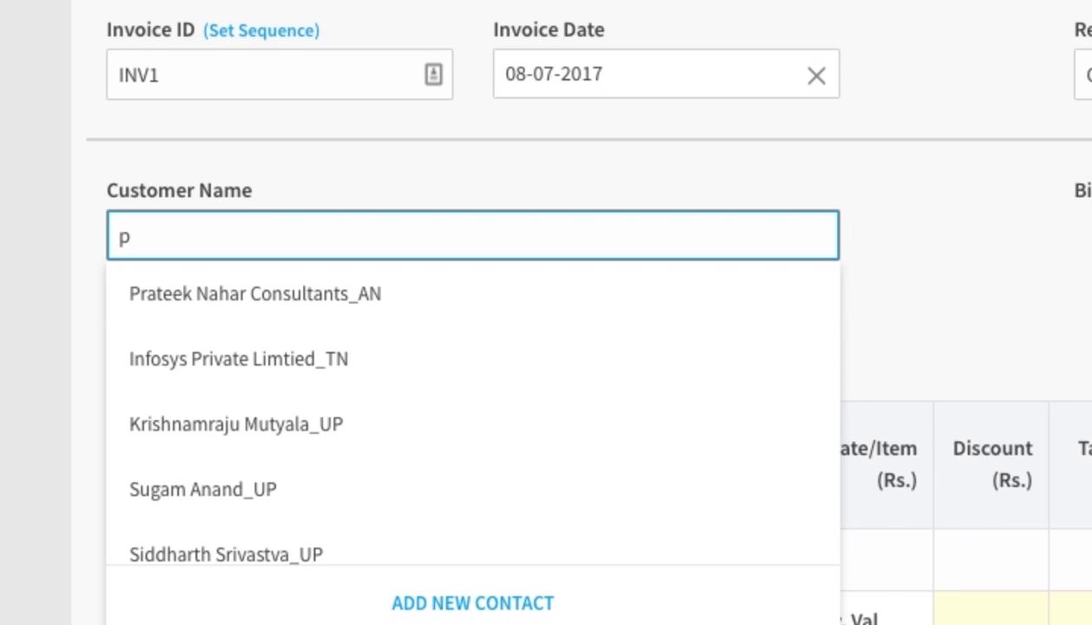
{"action": "type", "text": "ramod"}
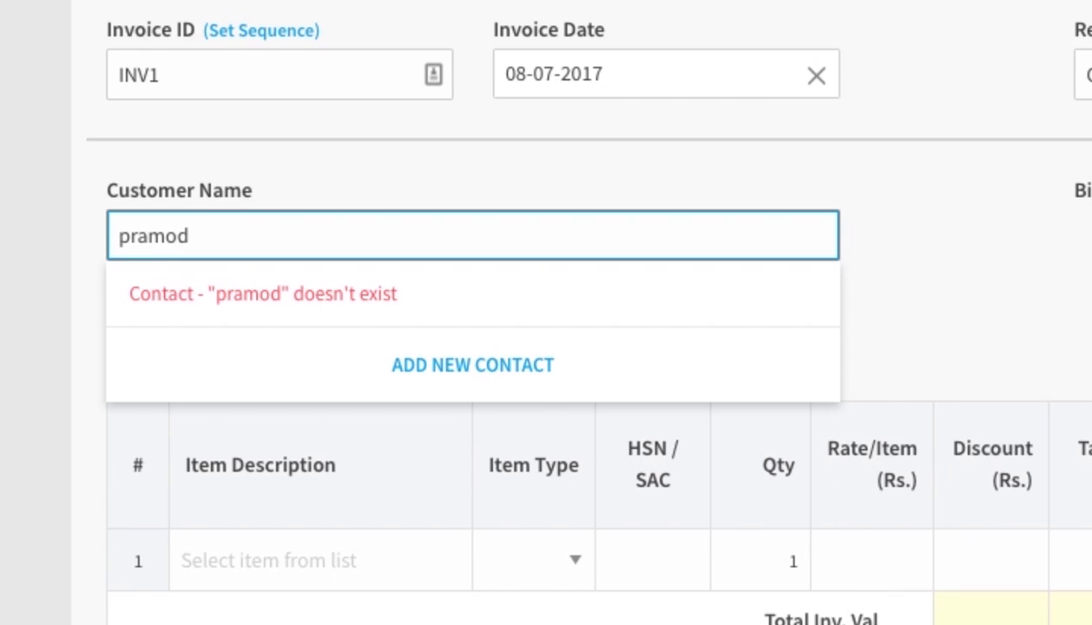
{"action": "left_click", "coordinate": [430, 381]}
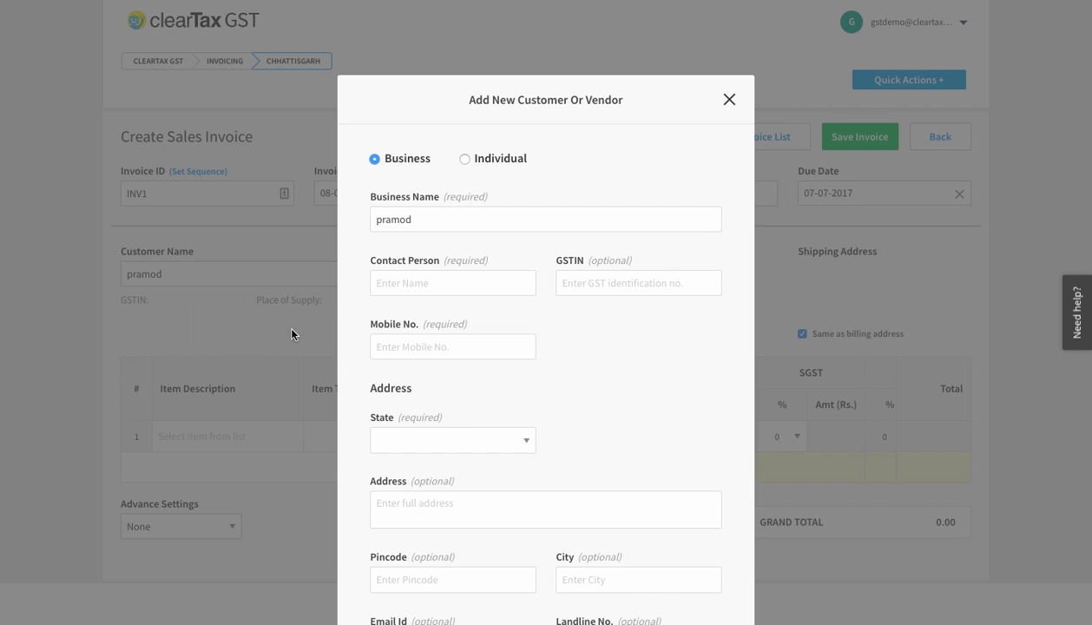
{"action": "type", "text": "& co"}
{"action": "scroll", "coordinate": [389, 234], "scroll_direction": "down", "scroll_amount": 1}
{"action": "left_click", "coordinate": [389, 234]}
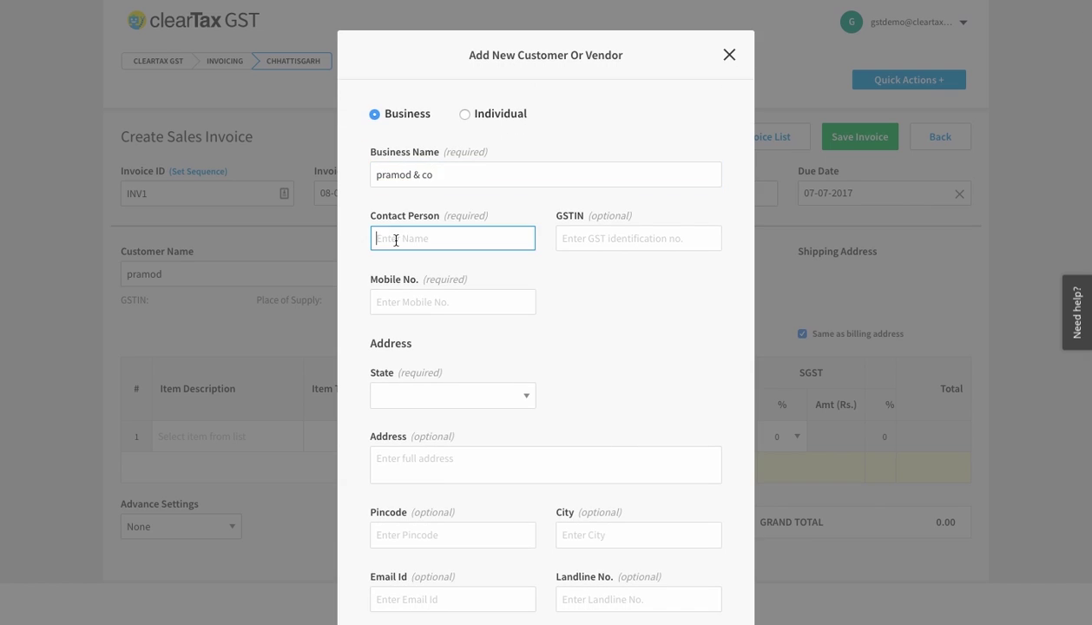
{"action": "type", "text": "Mr. Pramod"}
- Enter the customer's mobile number, set the state to Andhra Pradesh, and save the contact
{"action": "left_click", "coordinate": [651, 238]}
{"action": "scroll", "coordinate": [538, 304], "scroll_direction": "down", "scroll_amount": 2}
{"action": "left_click", "coordinate": [438, 191]}
{"action": "left_click", "coordinate": [452, 285]}
{"action": "left_click", "coordinate": [434, 323]}
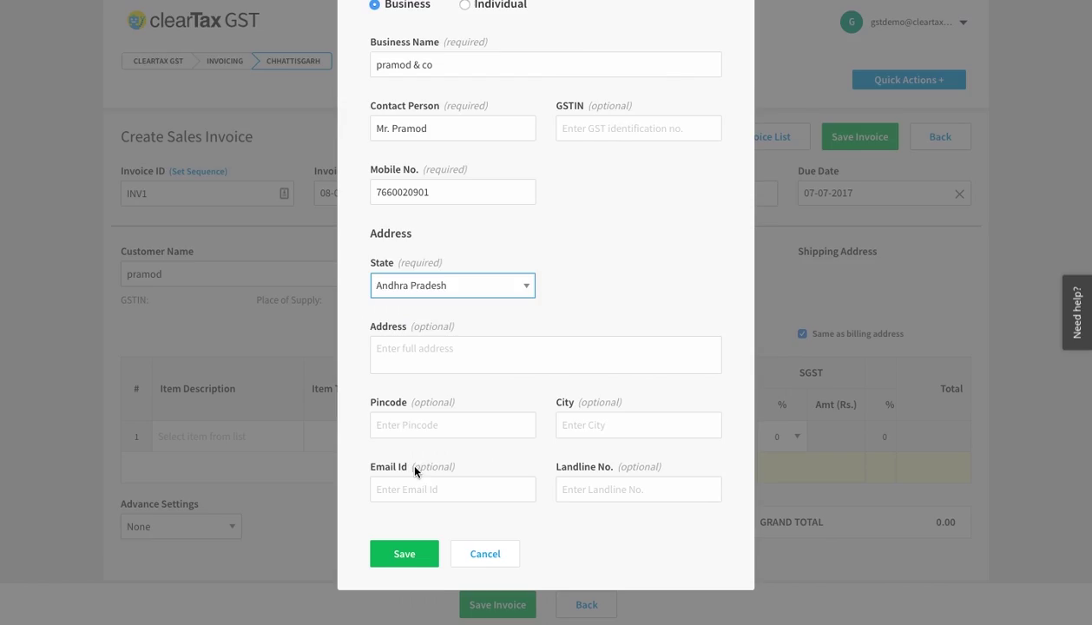
{"action": "left_click", "coordinate": [402, 553]}
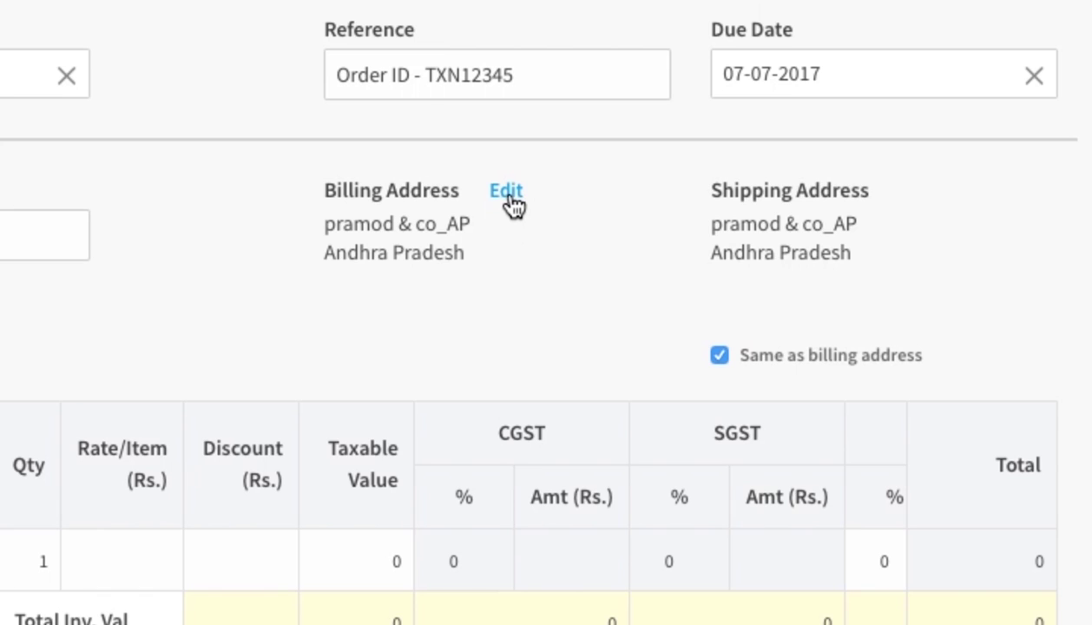
- Edit the billing address and set its state to Chandigarh
{"action": "left_click", "coordinate": [508, 194]}
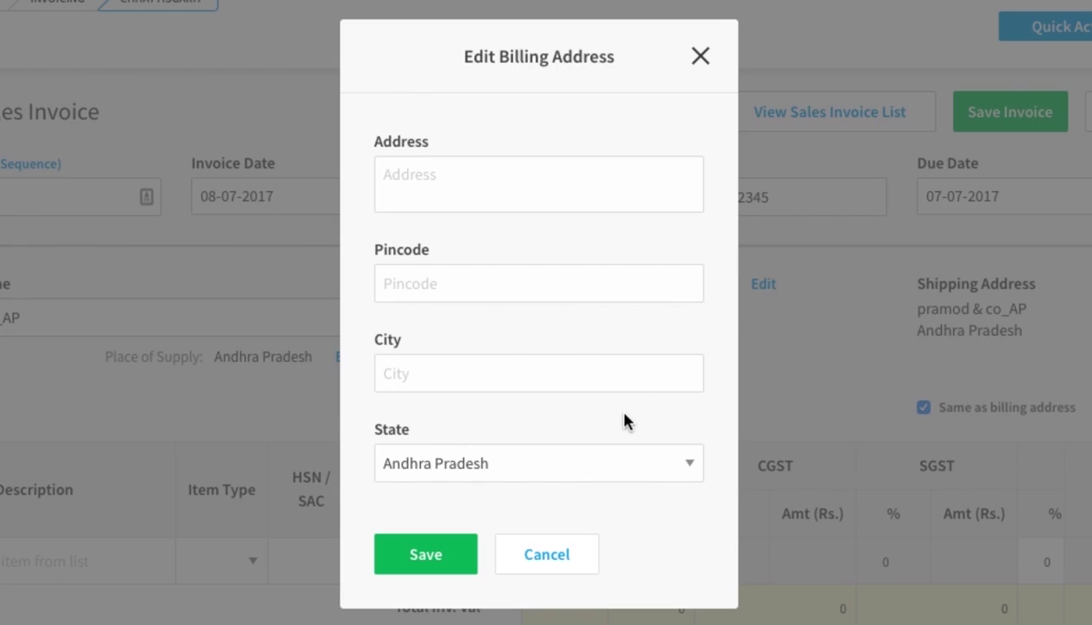
{"action": "left_click", "coordinate": [607, 460]}
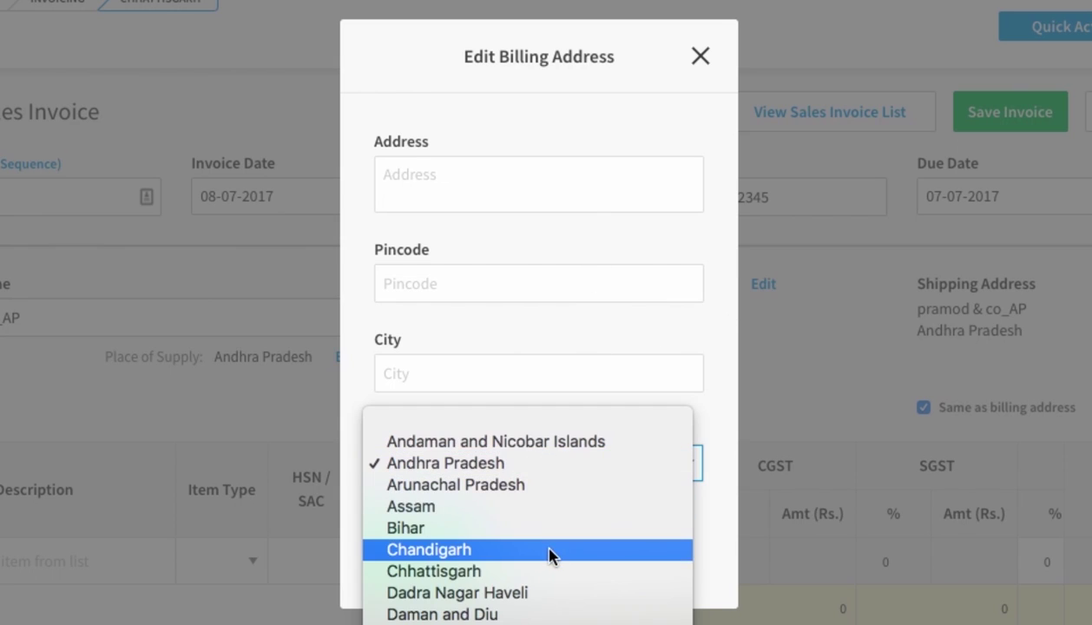
{"action": "left_click", "coordinate": [548, 550]}
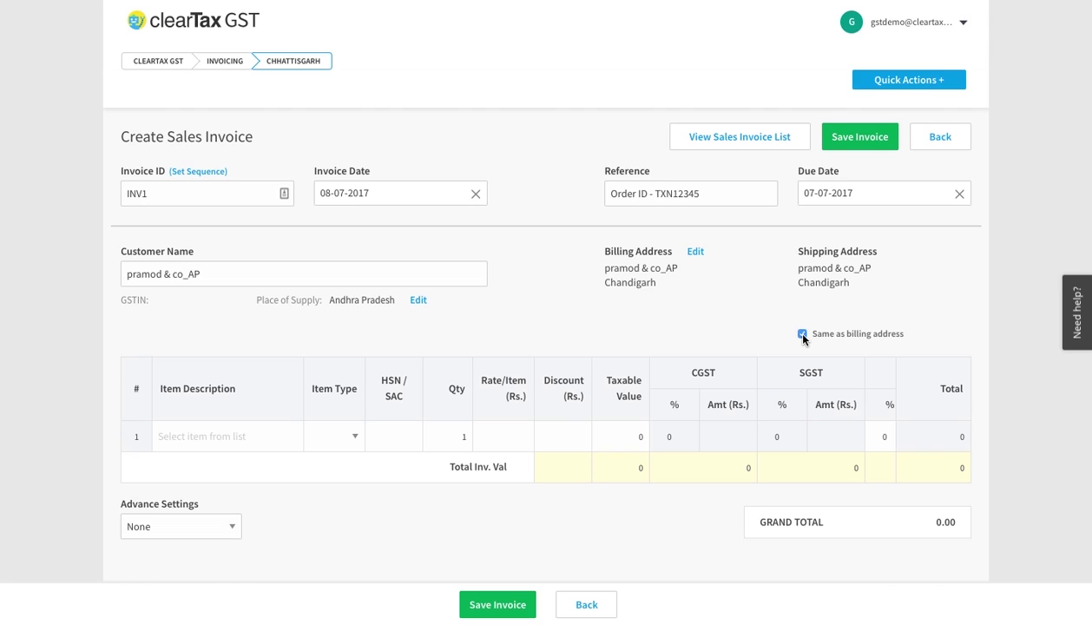
- Create 'Normal soap' as a new item from the first line's description
{"action": "left_click", "coordinate": [232, 436]}
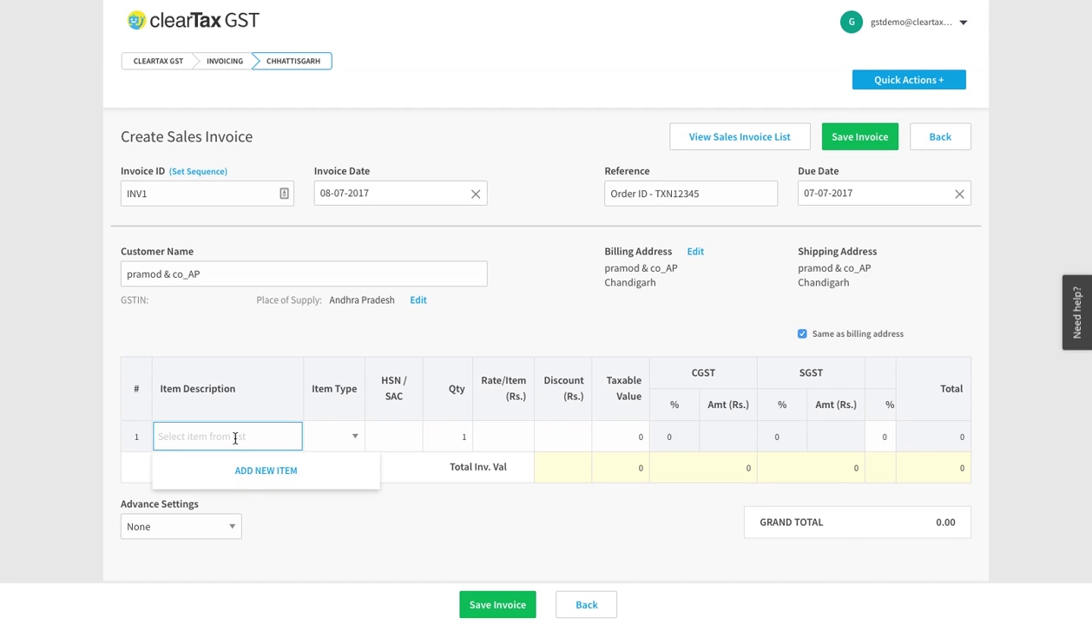
{"action": "type", "text": "Normal soap"}
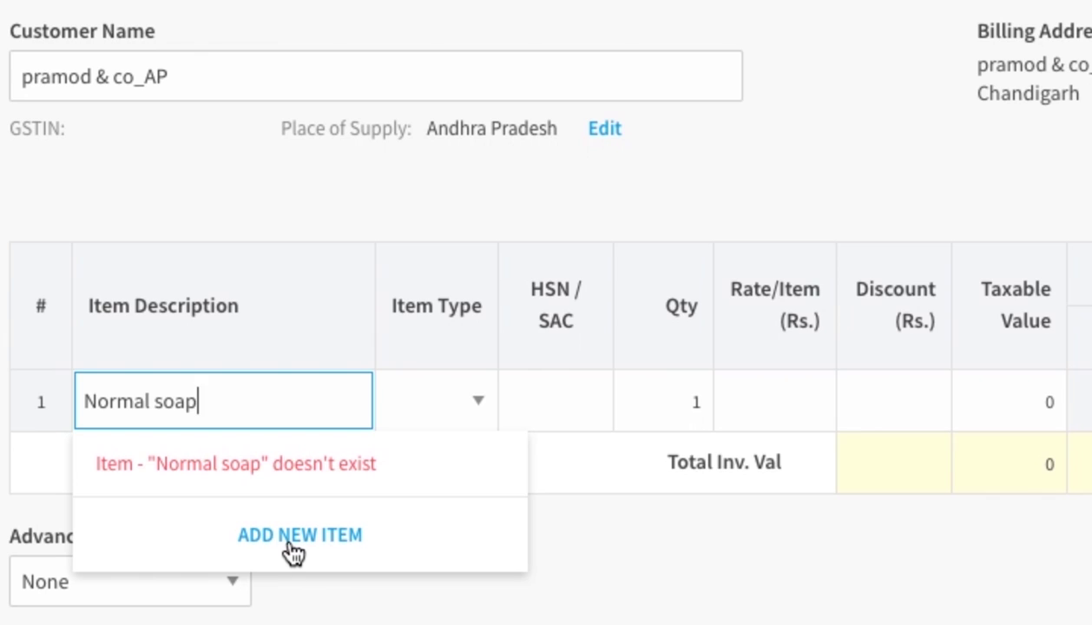
{"action": "left_click", "coordinate": [289, 537]}
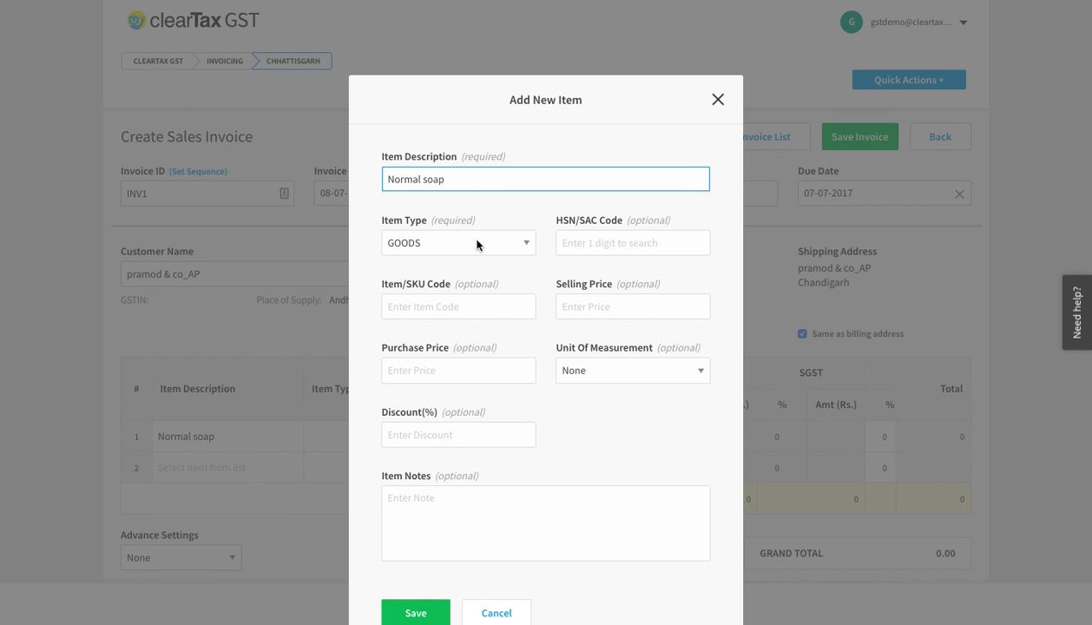
- Give the item type GOODS, HSN 34052000 and selling price 15, then save it
{"action": "left_click", "coordinate": [477, 244]}
{"action": "left_click", "coordinate": [476, 244]}
{"action": "left_click", "coordinate": [632, 243]}
{"action": "type", "text": "34052000"}
{"action": "left_click", "coordinate": [580, 292]}
{"action": "type", "text": "15"}
{"action": "left_click", "coordinate": [632, 370]}
{"action": "left_click", "coordinate": [634, 556]}
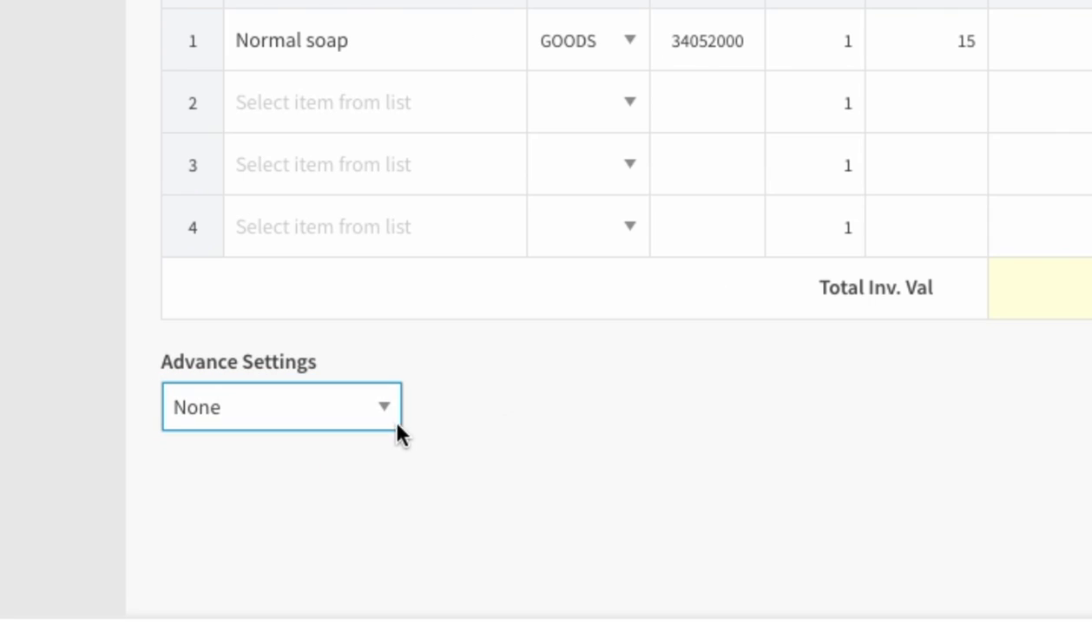
- Set the invoice's Advance Settings to TCS
{"action": "left_click", "coordinate": [377, 408]}
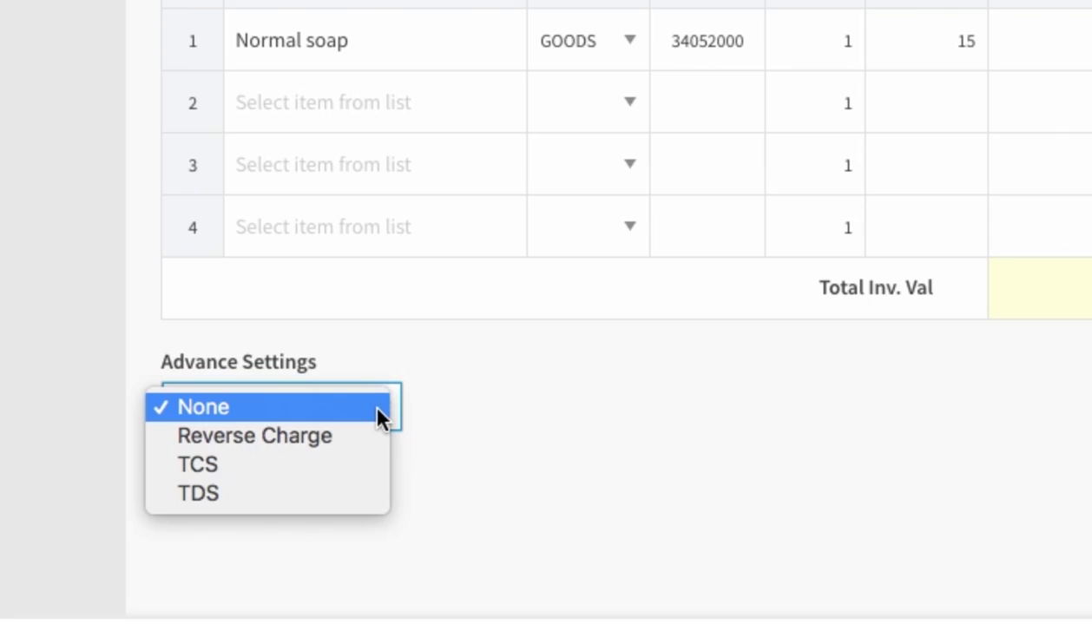
{"action": "left_click", "coordinate": [358, 466]}
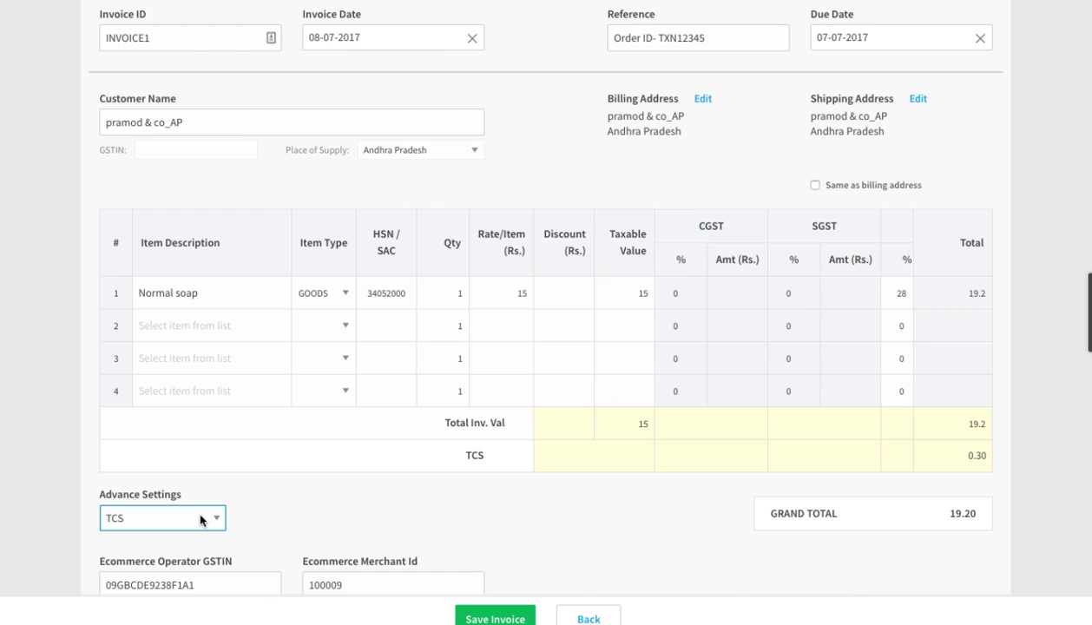